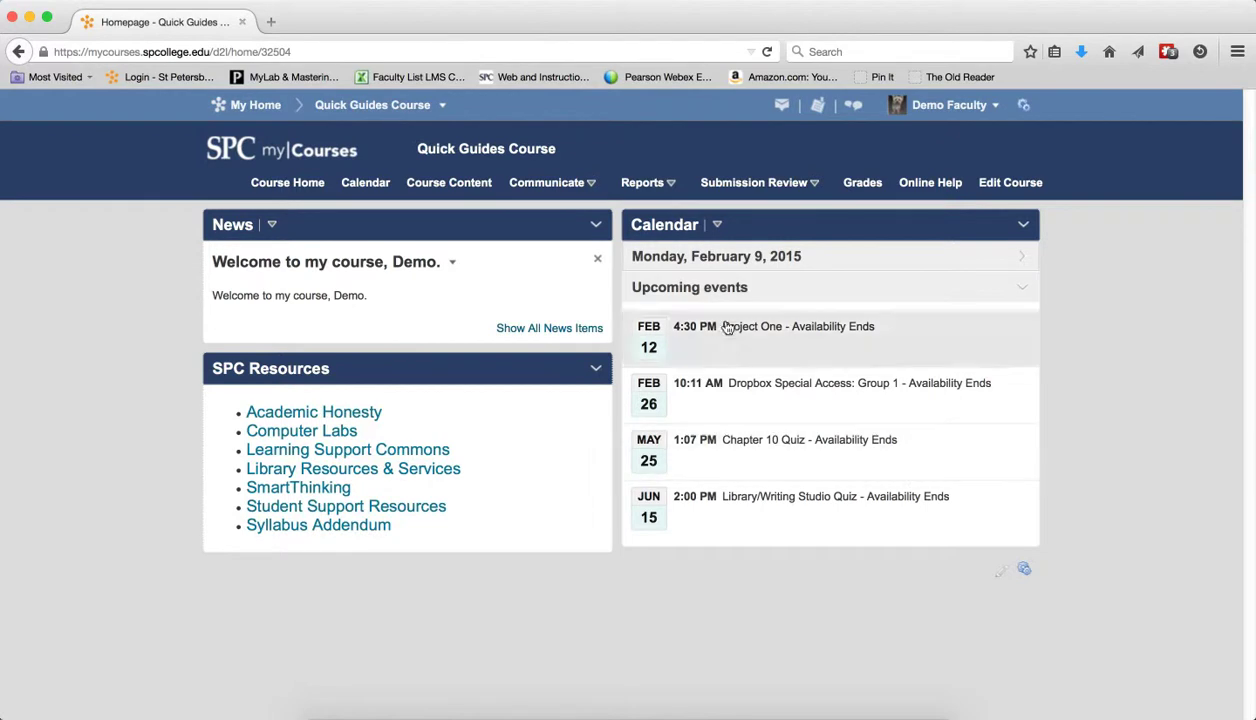
Pick Discussions from the Submission Review dropdown to show the course's forums and topics
click(780, 184)
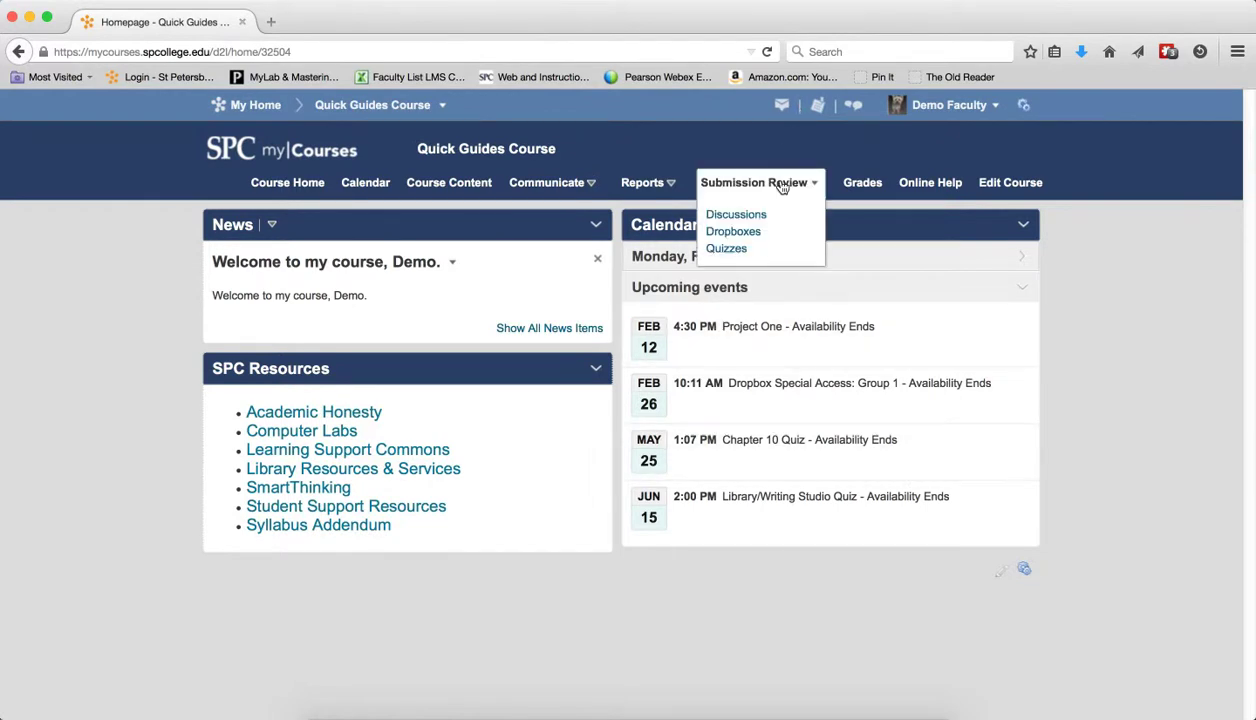
click(745, 217)
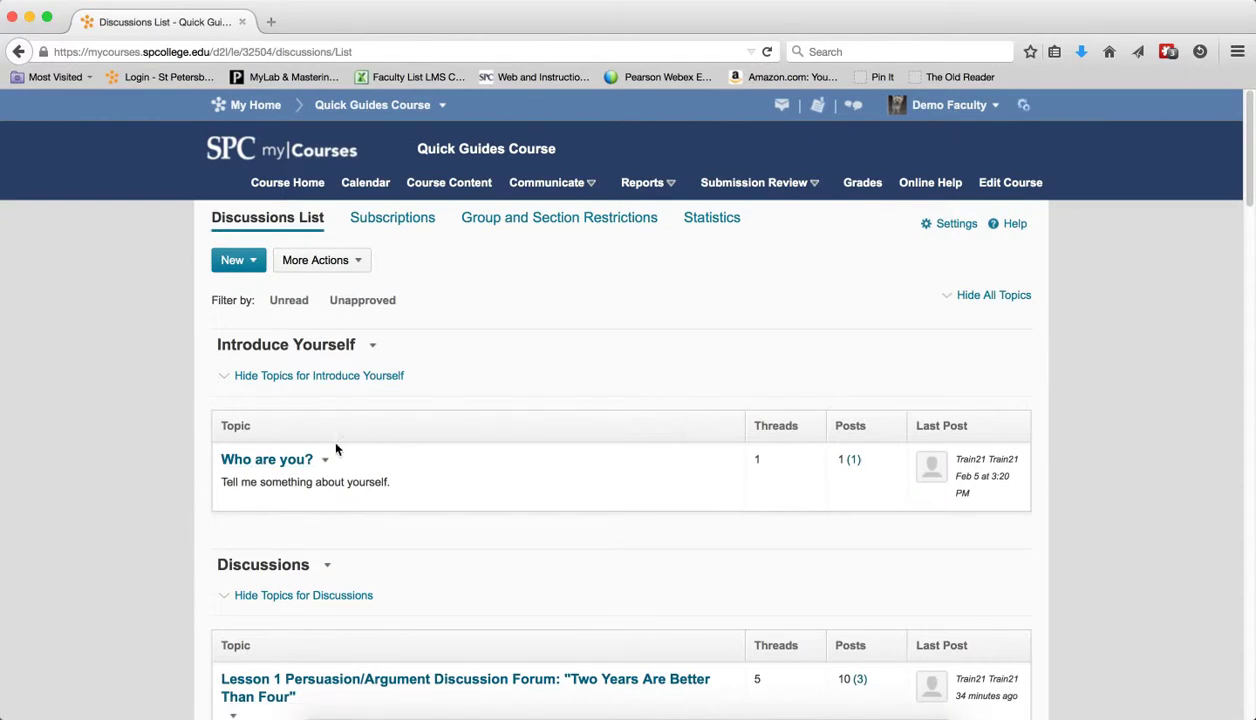
Open the Who are you? topic and its Me thread, going back once and reopening Me
click(267, 461)
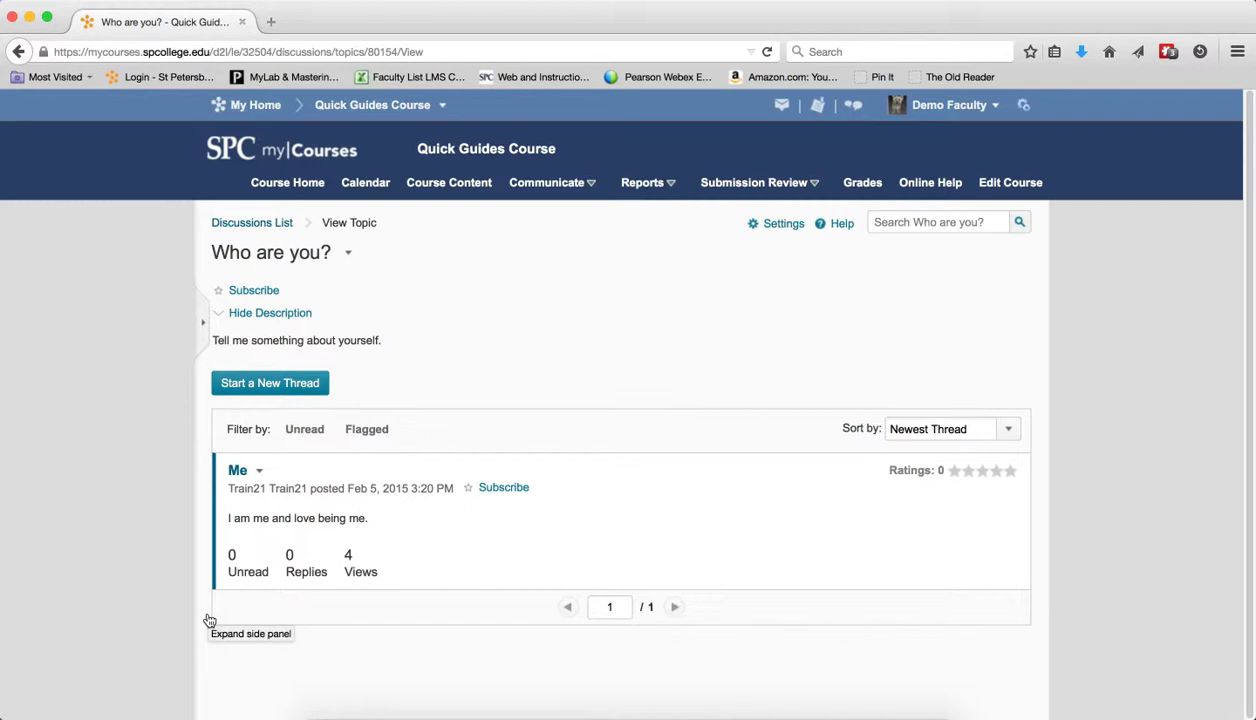
click(237, 472)
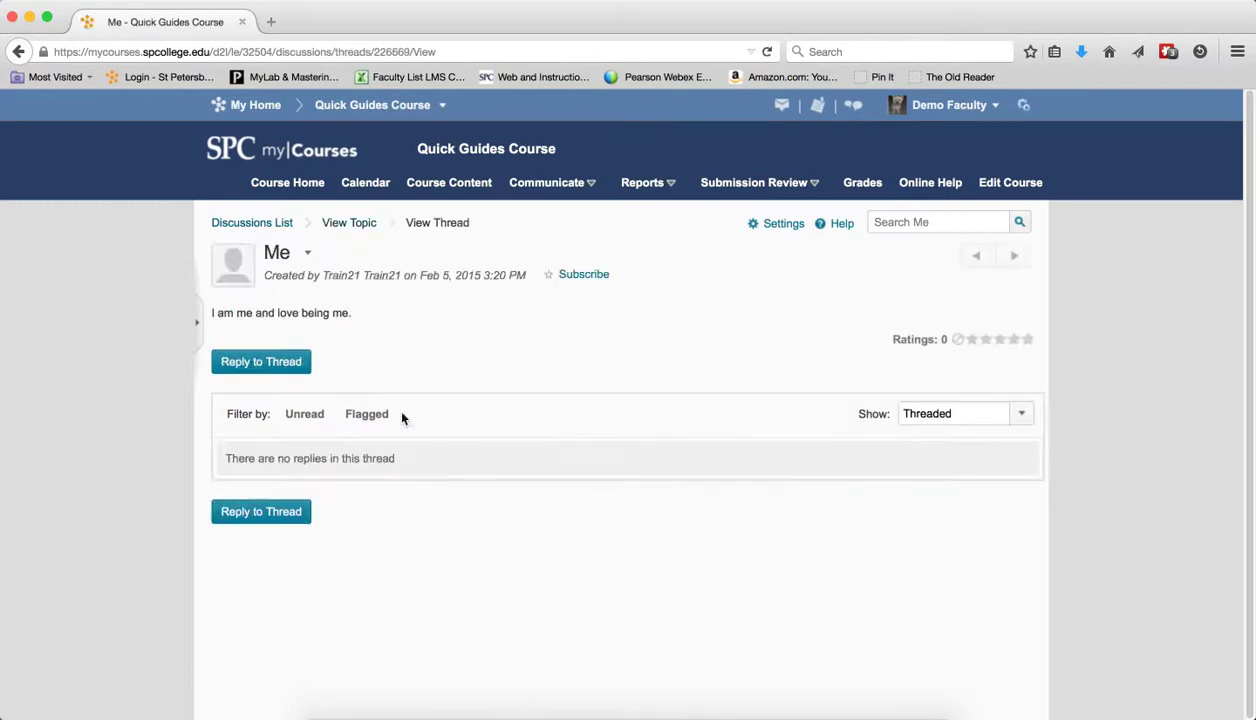
click(370, 228)
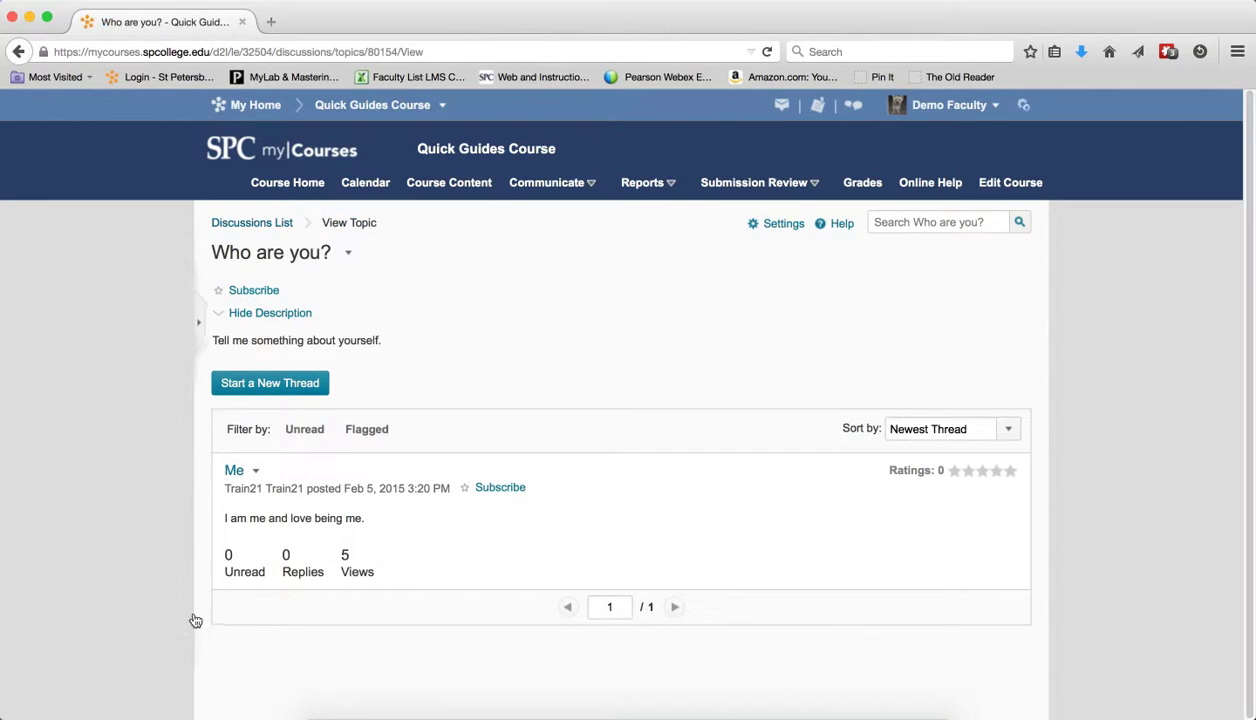
click(234, 471)
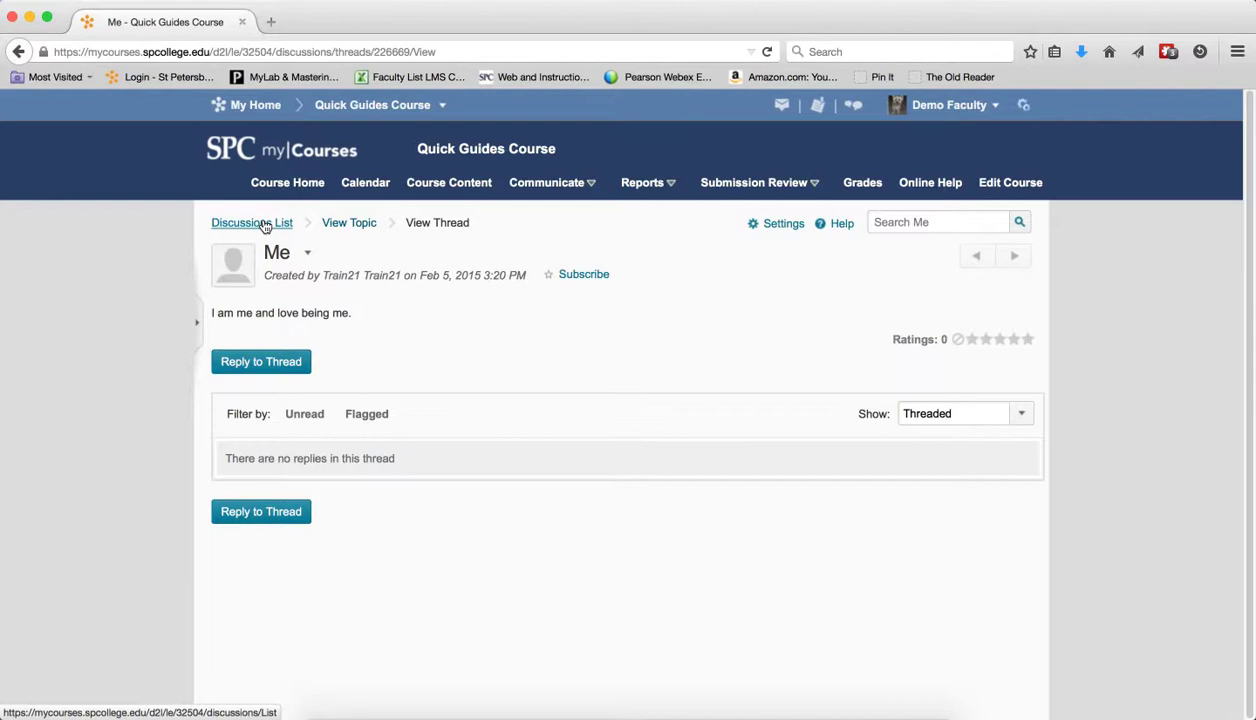
Expand the side topics panel and its Discussions category to list the lesson forums
click(203, 330)
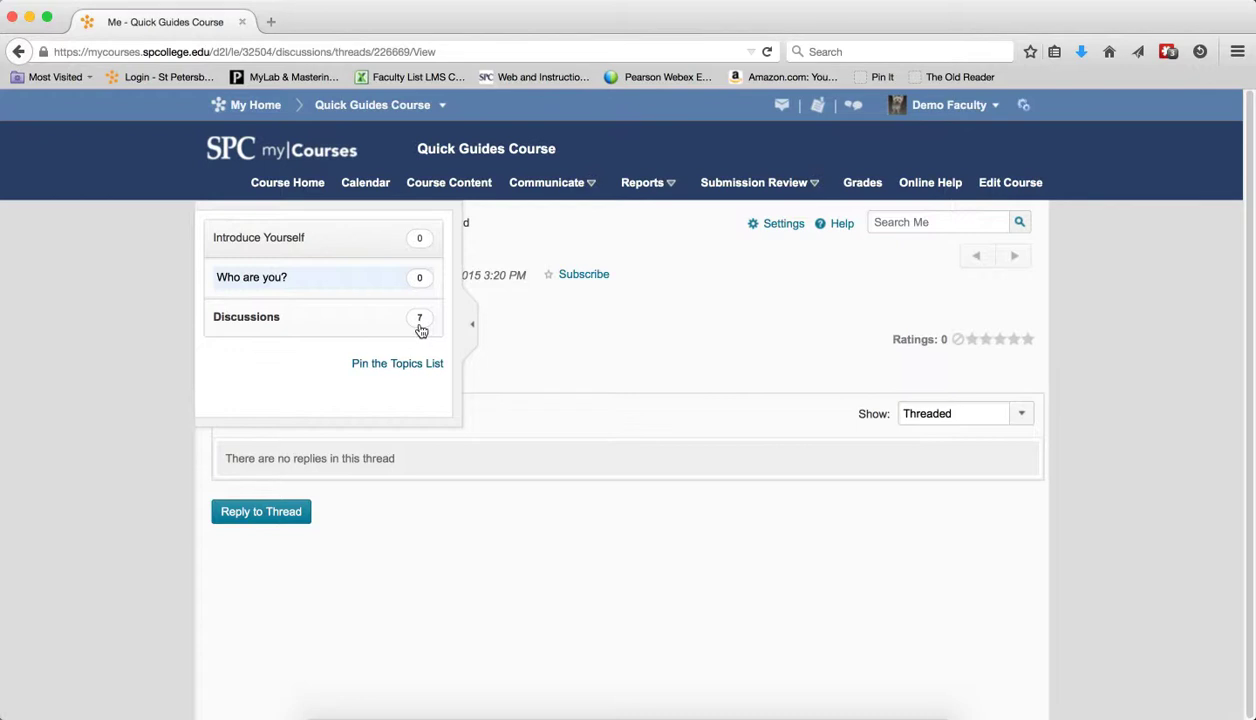
click(311, 325)
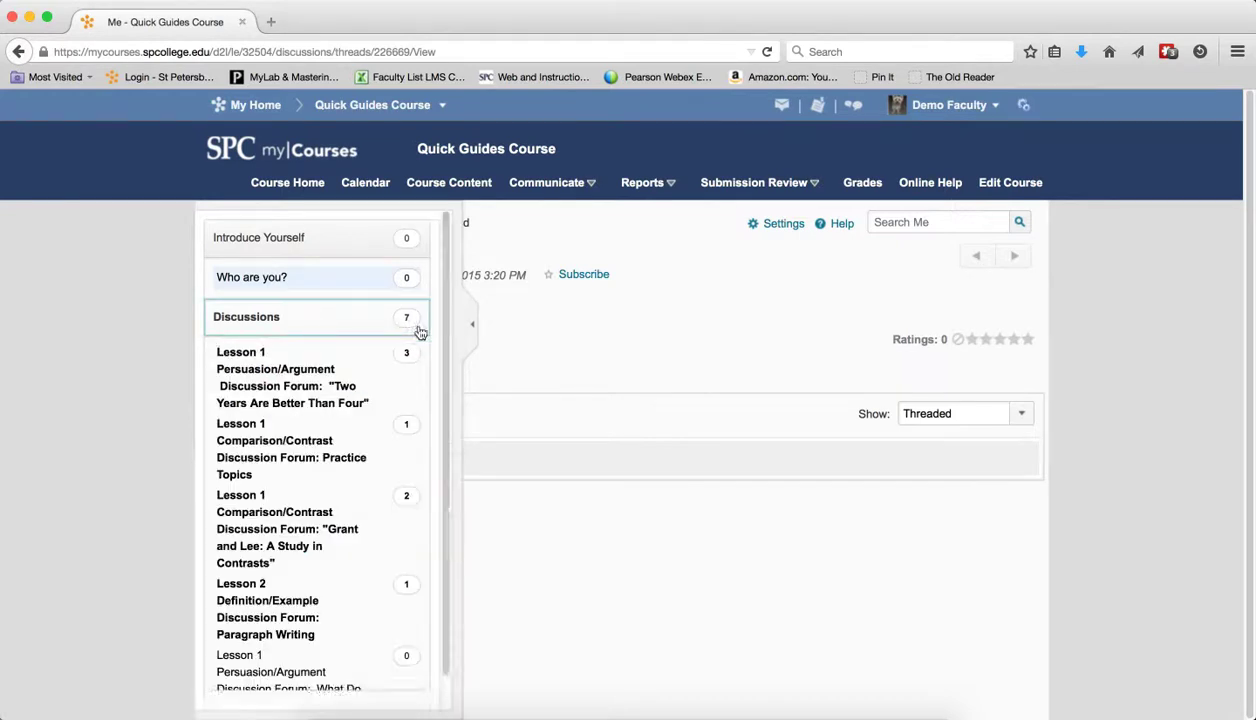
drag(449, 325, 449, 375)
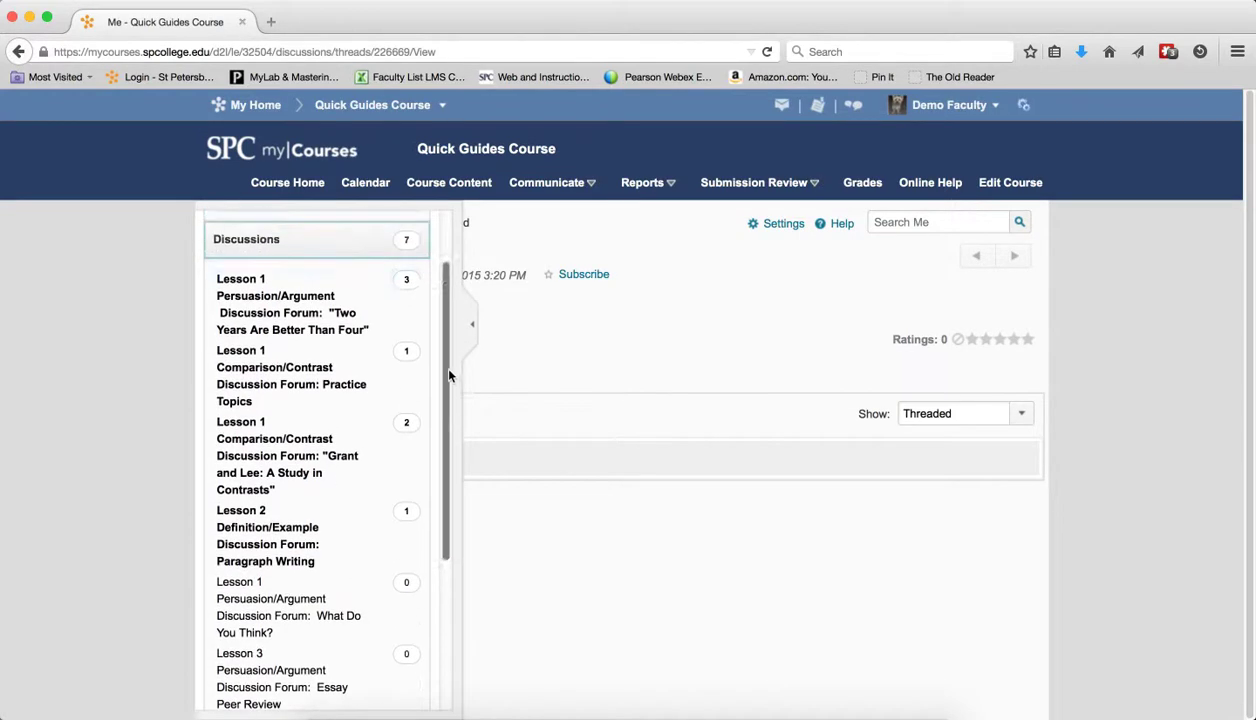
Open Two Years Are Better Than Four and toggle the Unread filter on, then off
click(322, 309)
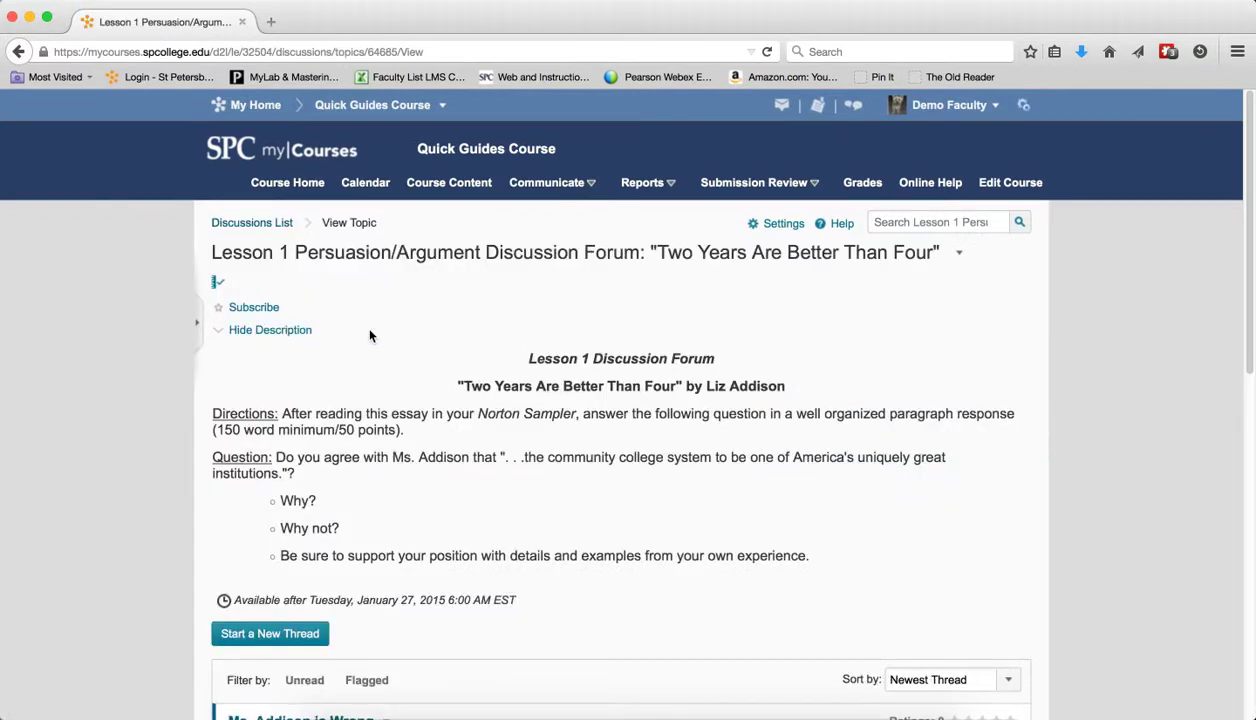
scroll(603, 430, down, 4)
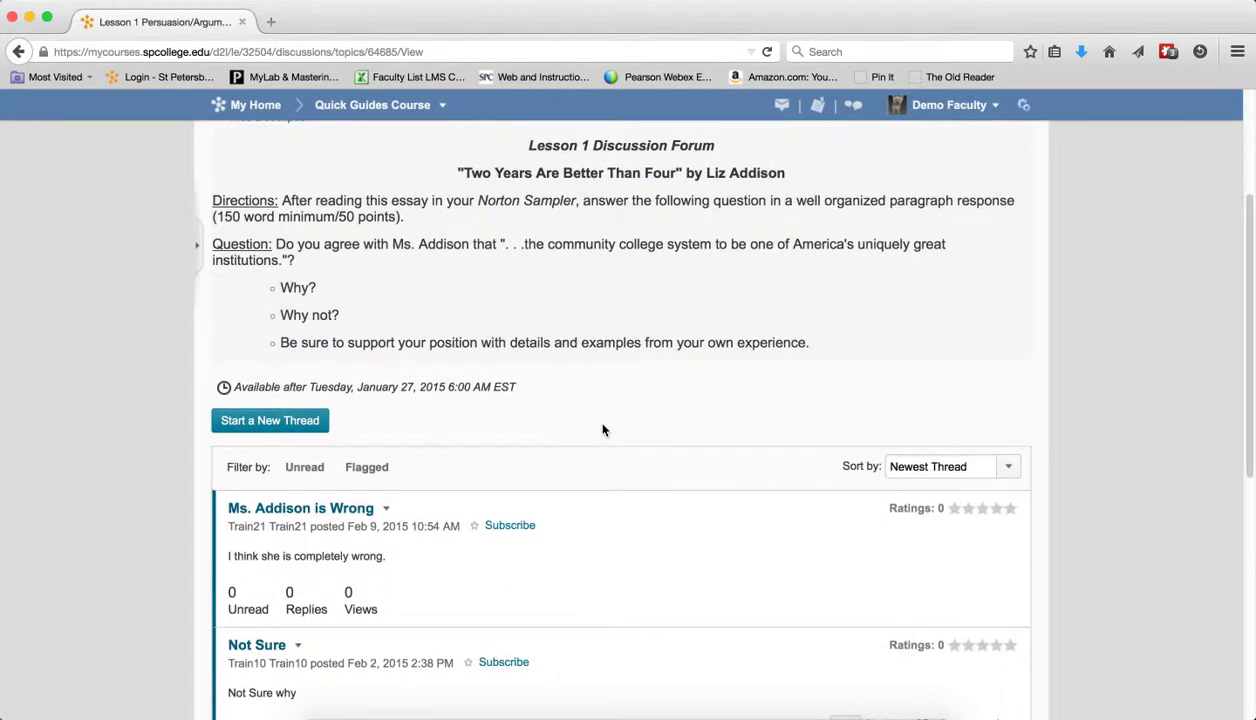
scroll(583, 490, down, 3)
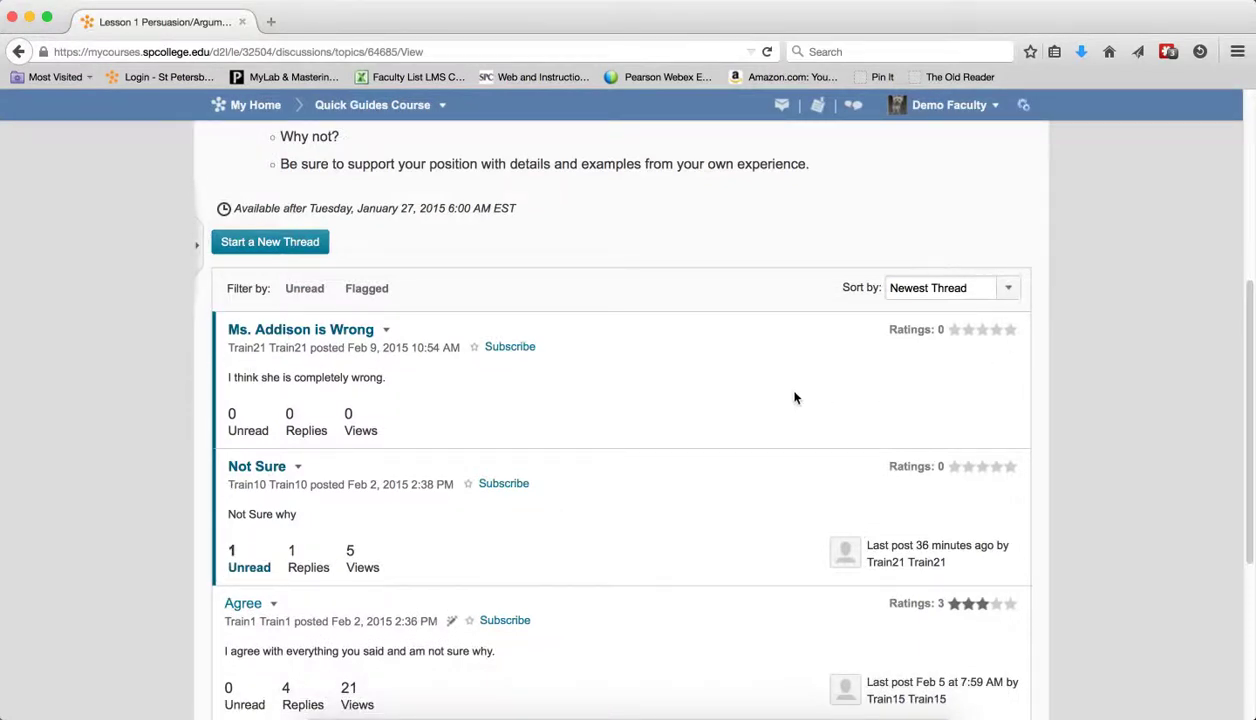
click(306, 292)
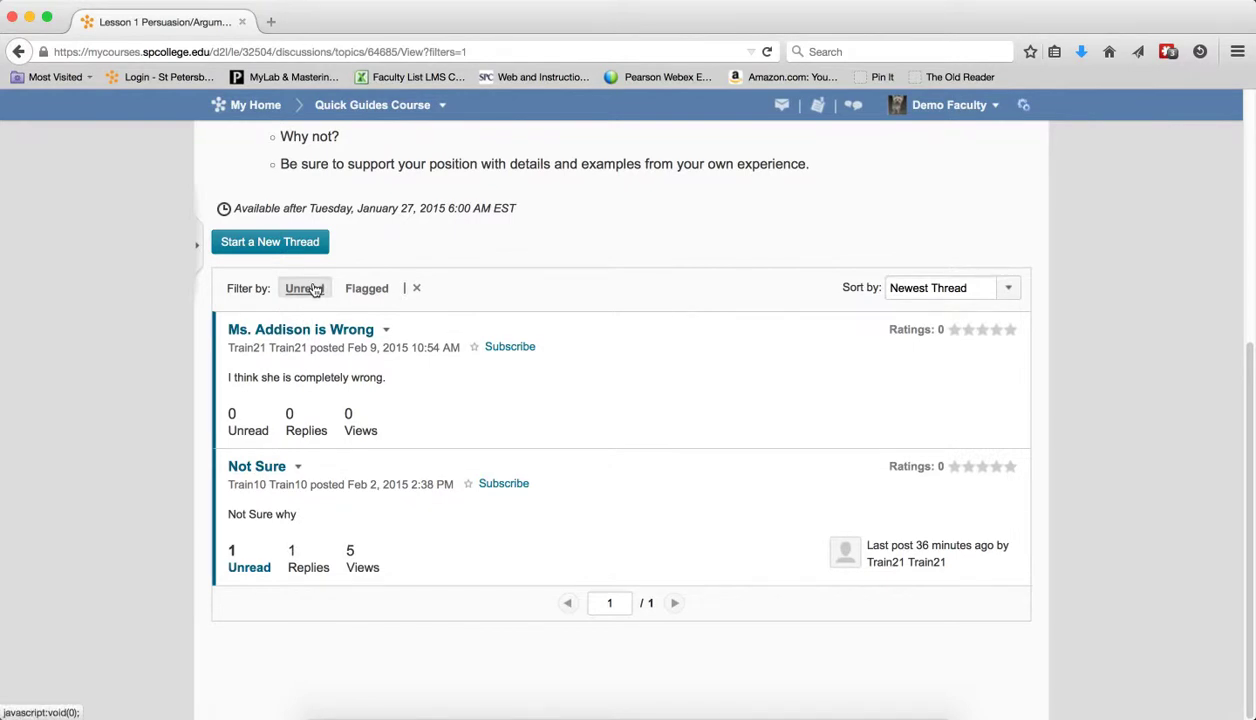
click(313, 289)
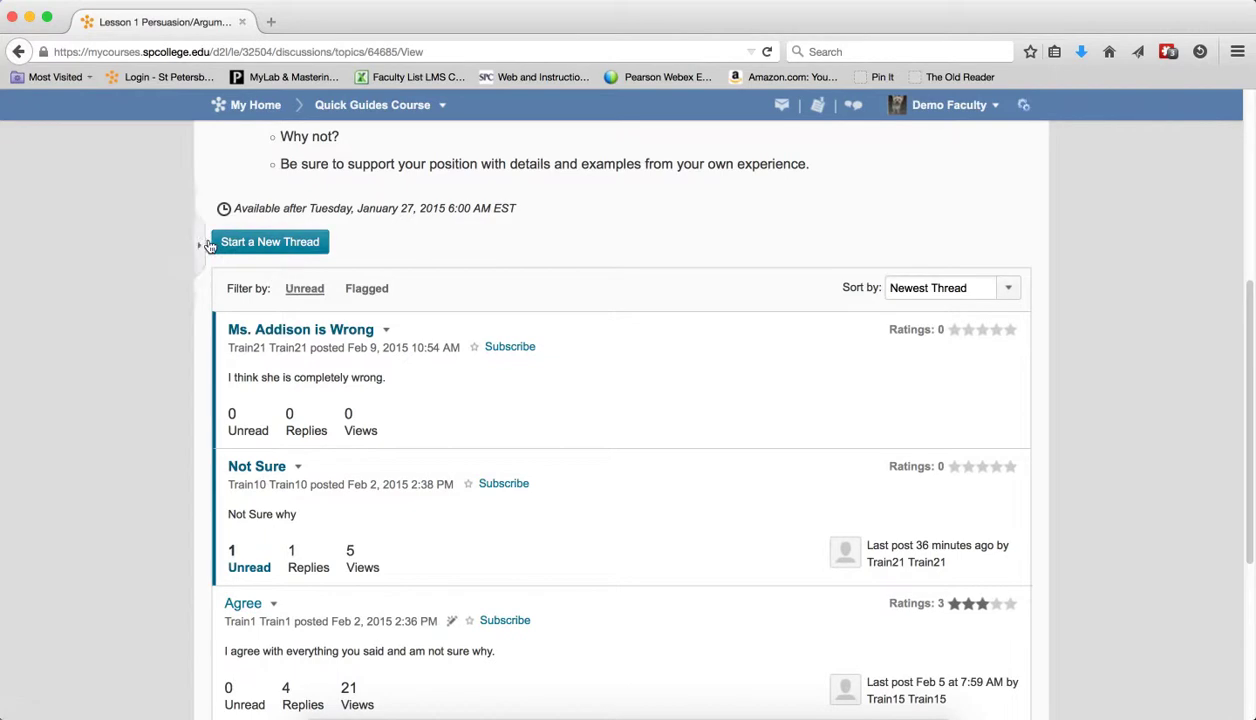
Post the reply 'Good job' in the Ms. Addison is Wrong thread, then return to the topic
click(295, 330)
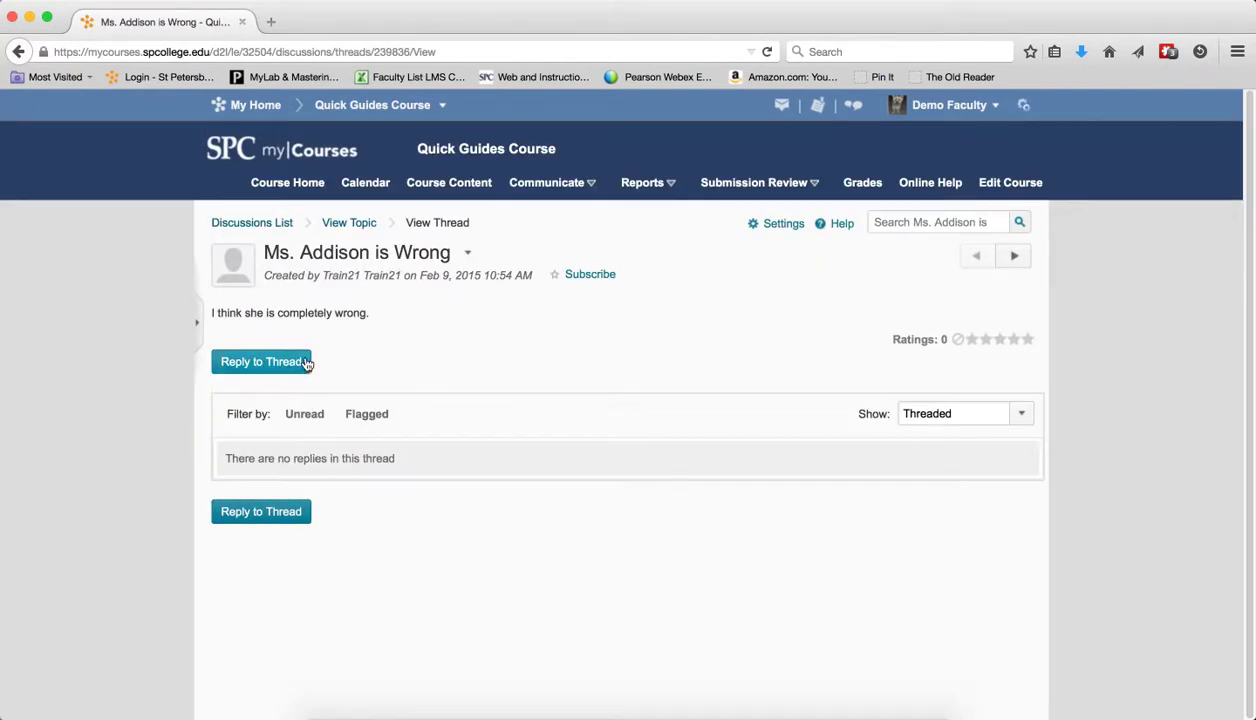
click(308, 362)
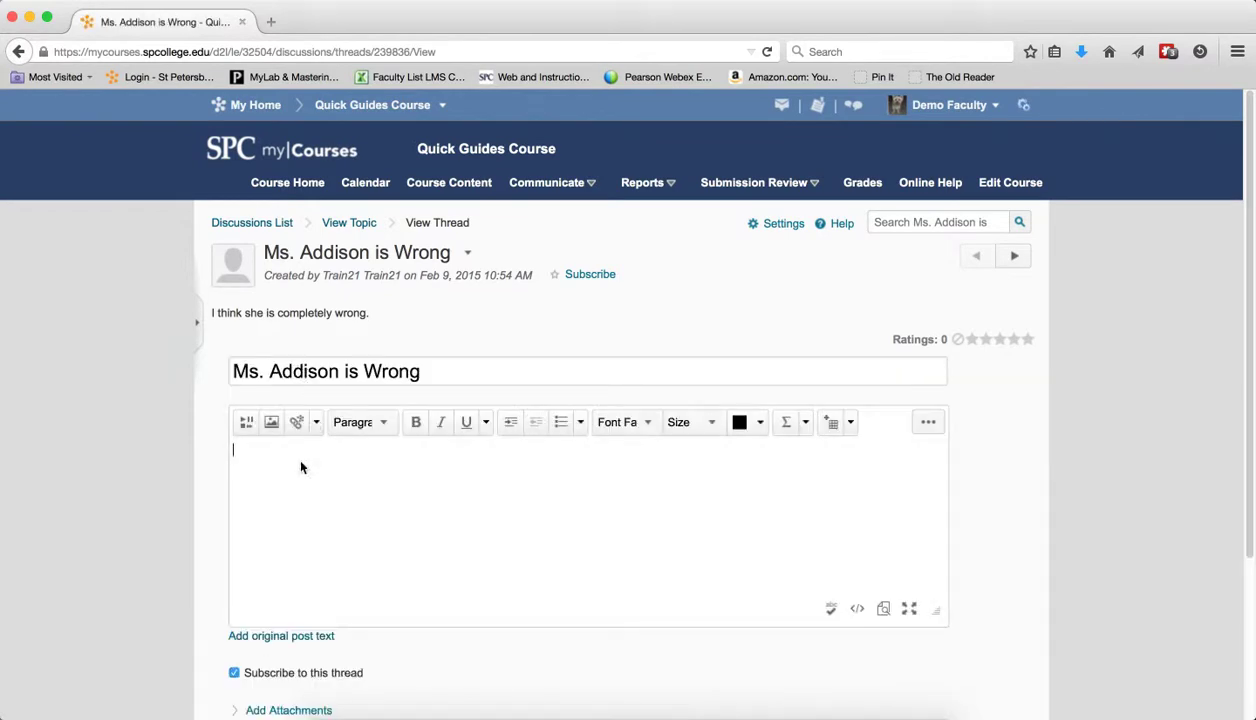
text(Good job)
scroll(305, 515, down, 3)
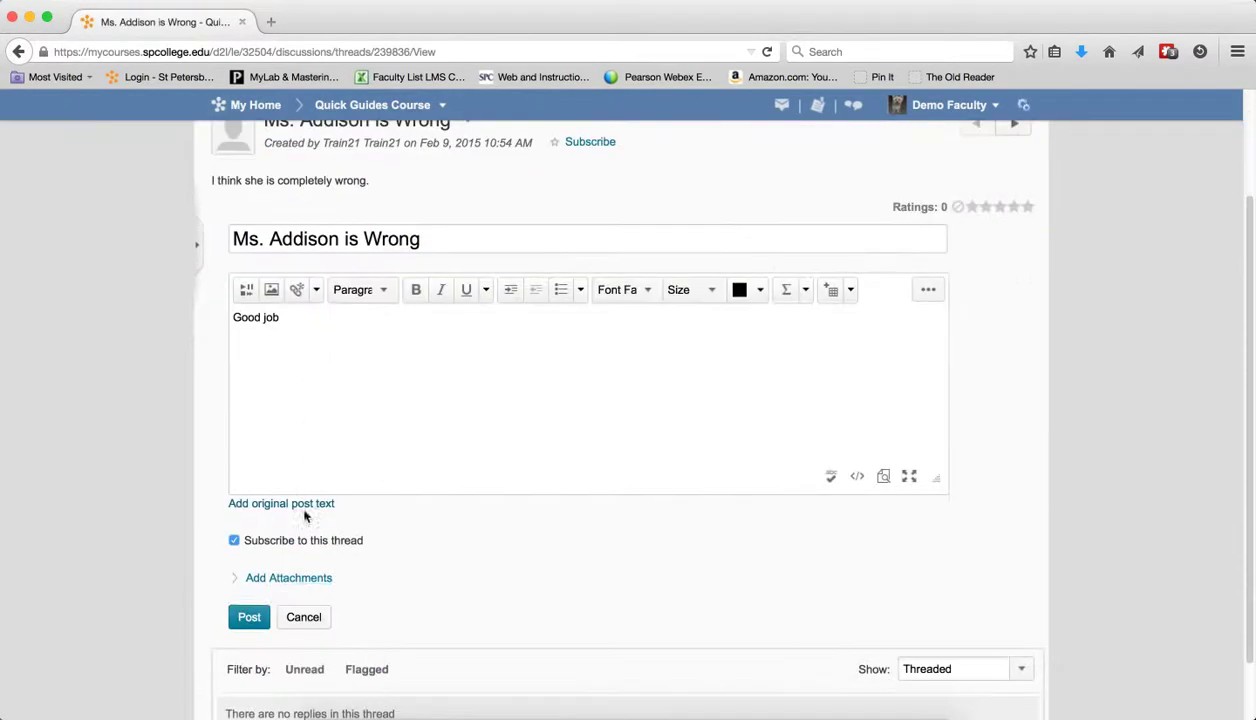
click(250, 617)
scroll(350, 340, up, 3)
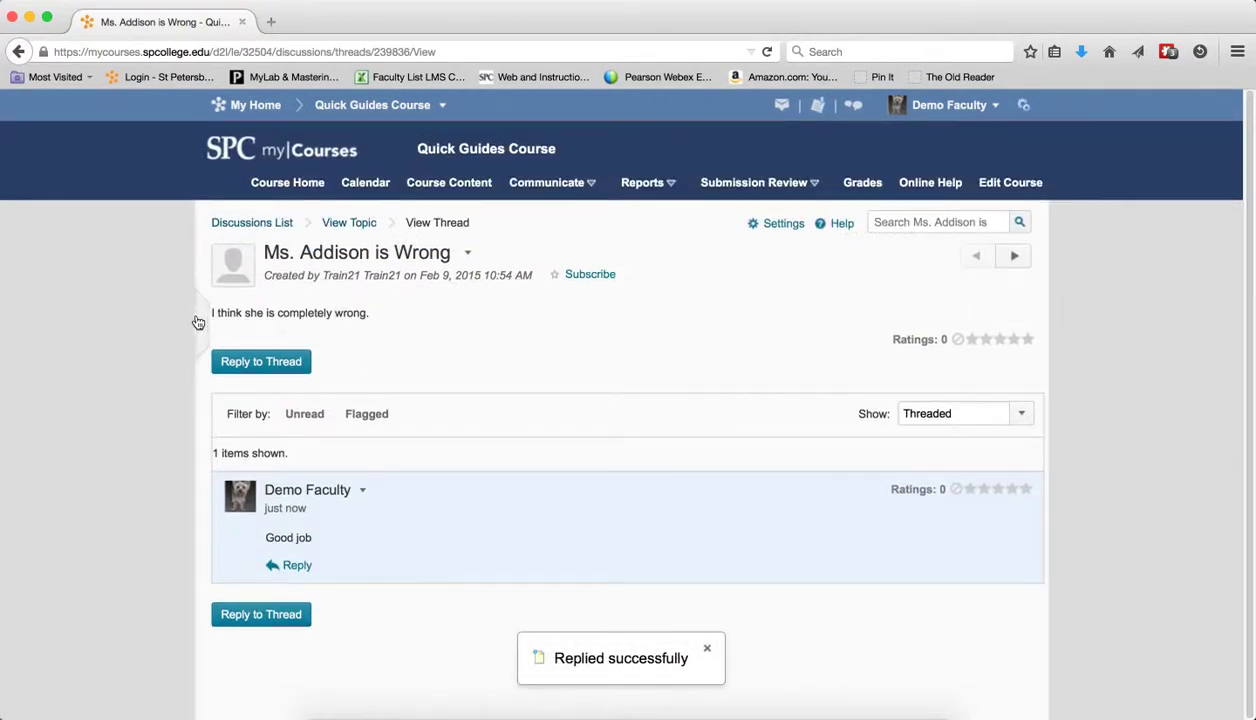
click(352, 221)
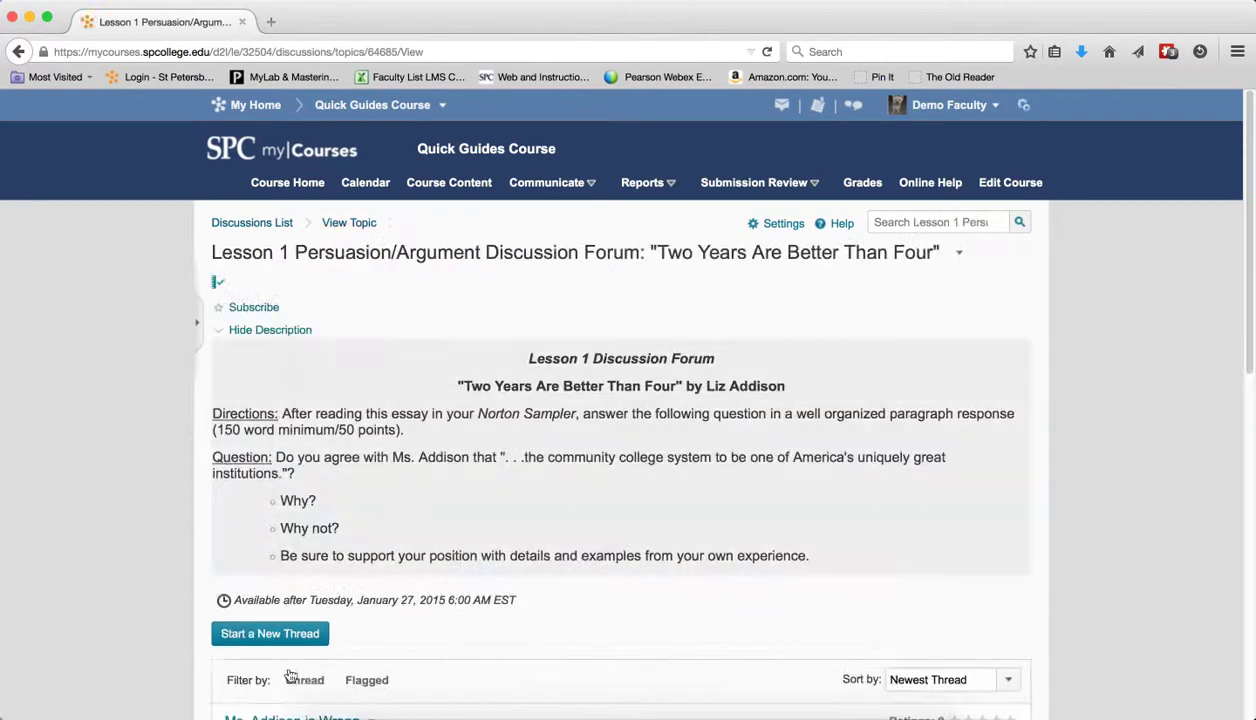
Read the Not Sure thread, then open Lesson 1 Comparison/Contrast Practice Topics from the side panel
scroll(300, 594, down, 3)
click(258, 662)
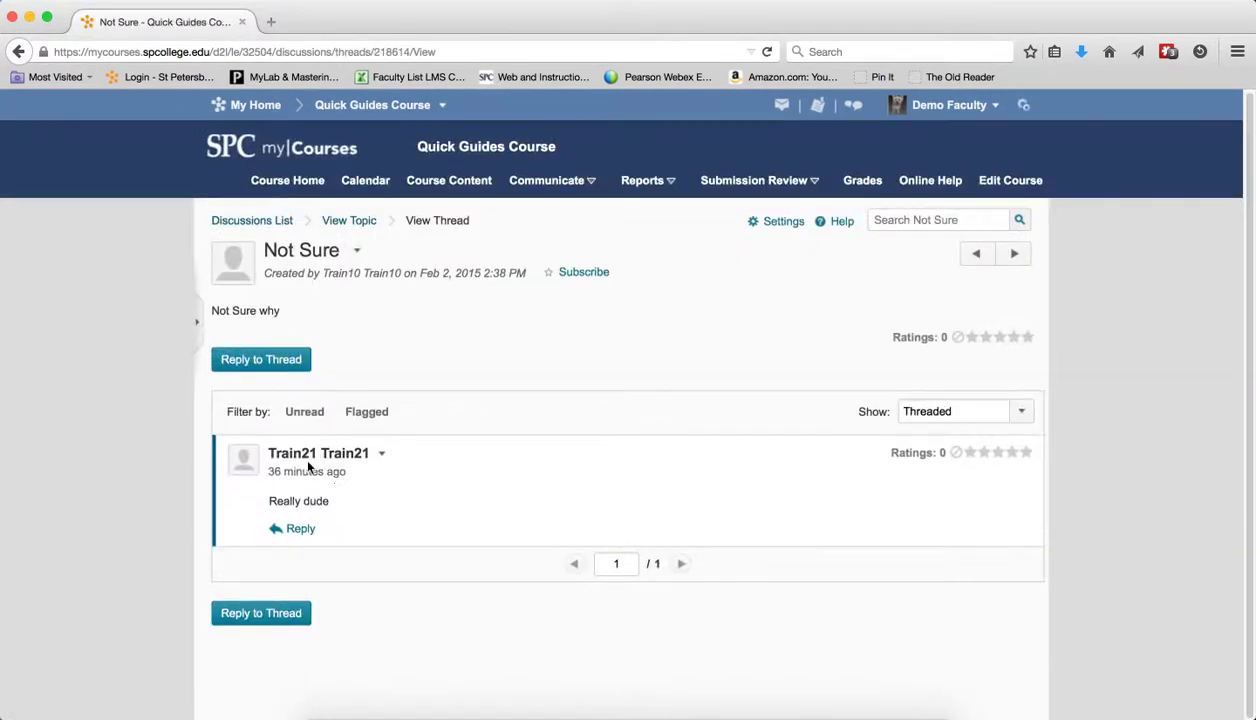
click(199, 320)
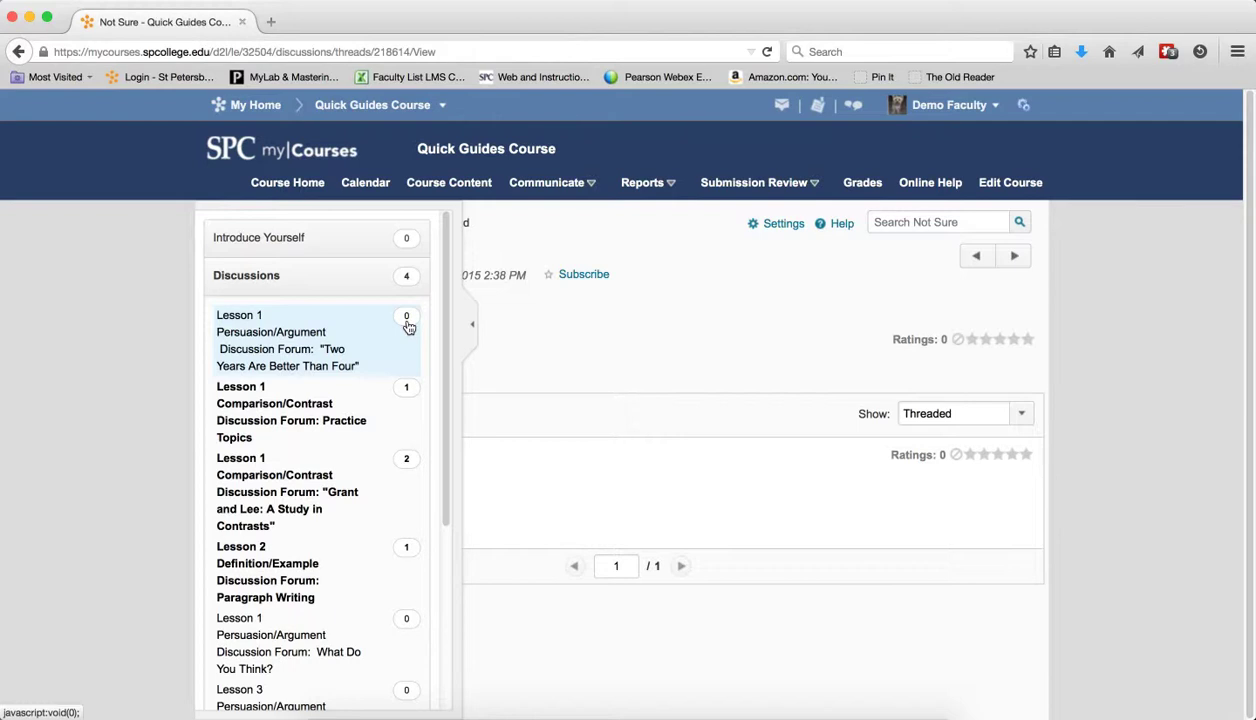
click(338, 405)
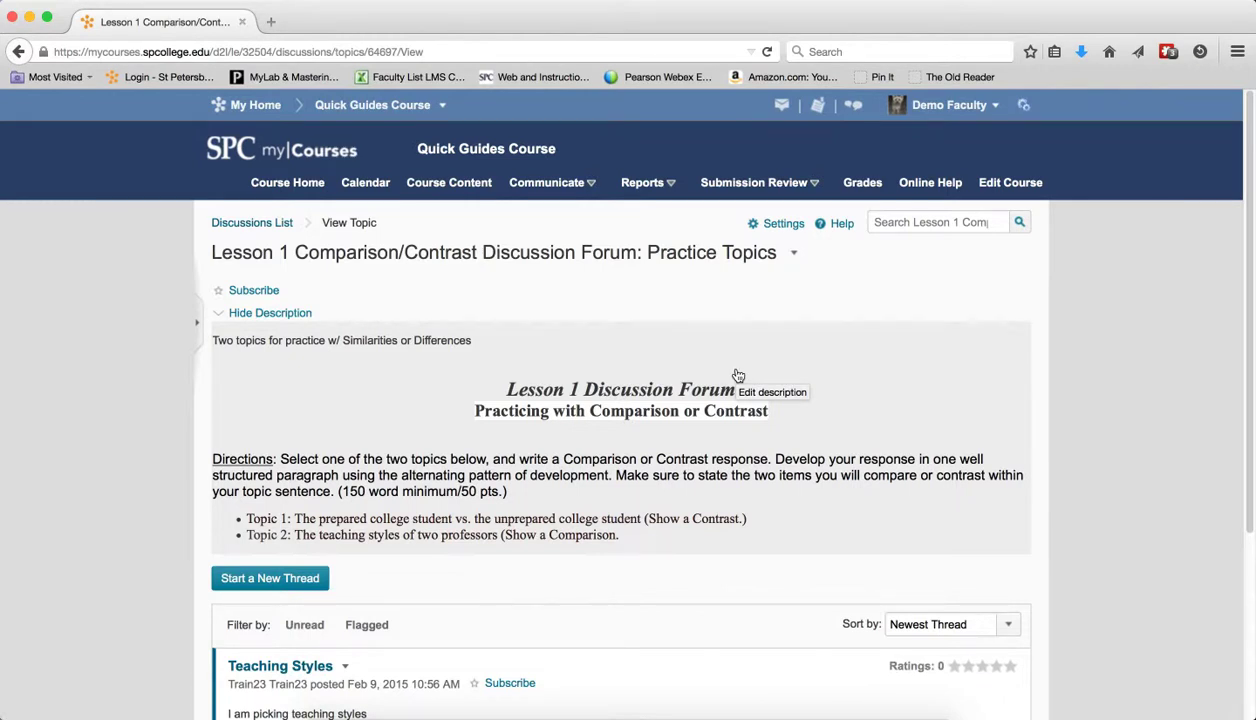
click(198, 320)
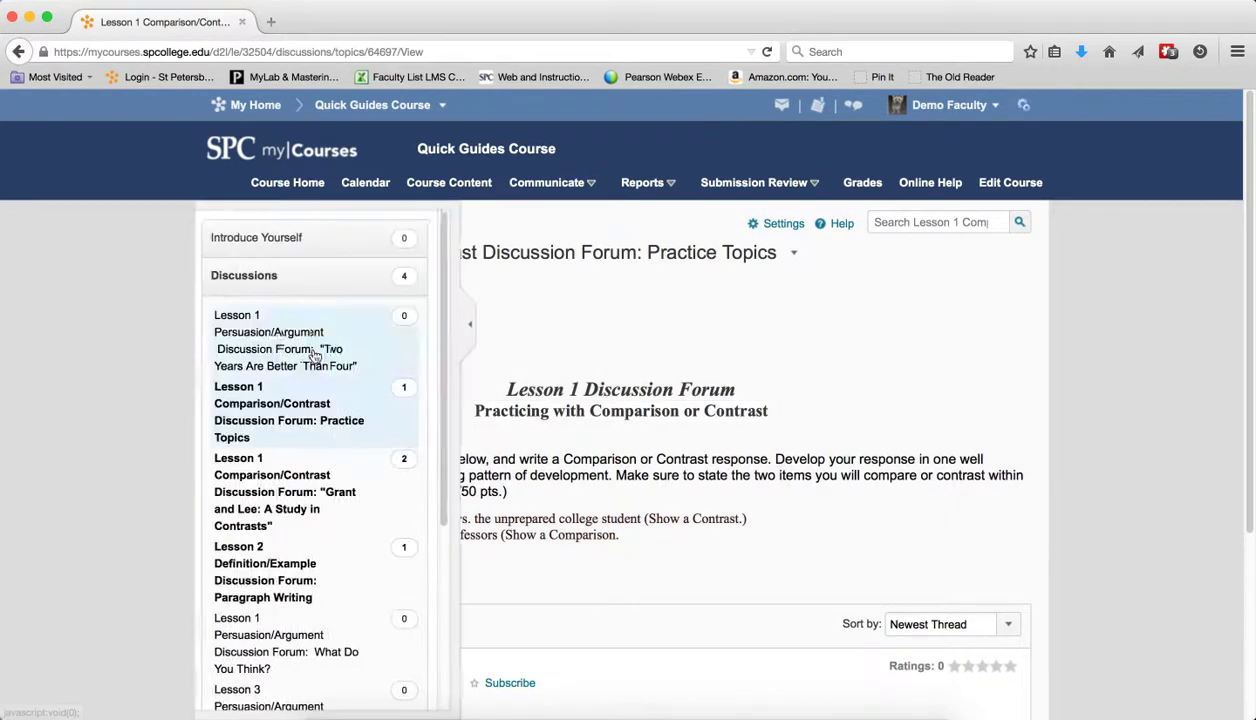
scroll(363, 452, down, 5)
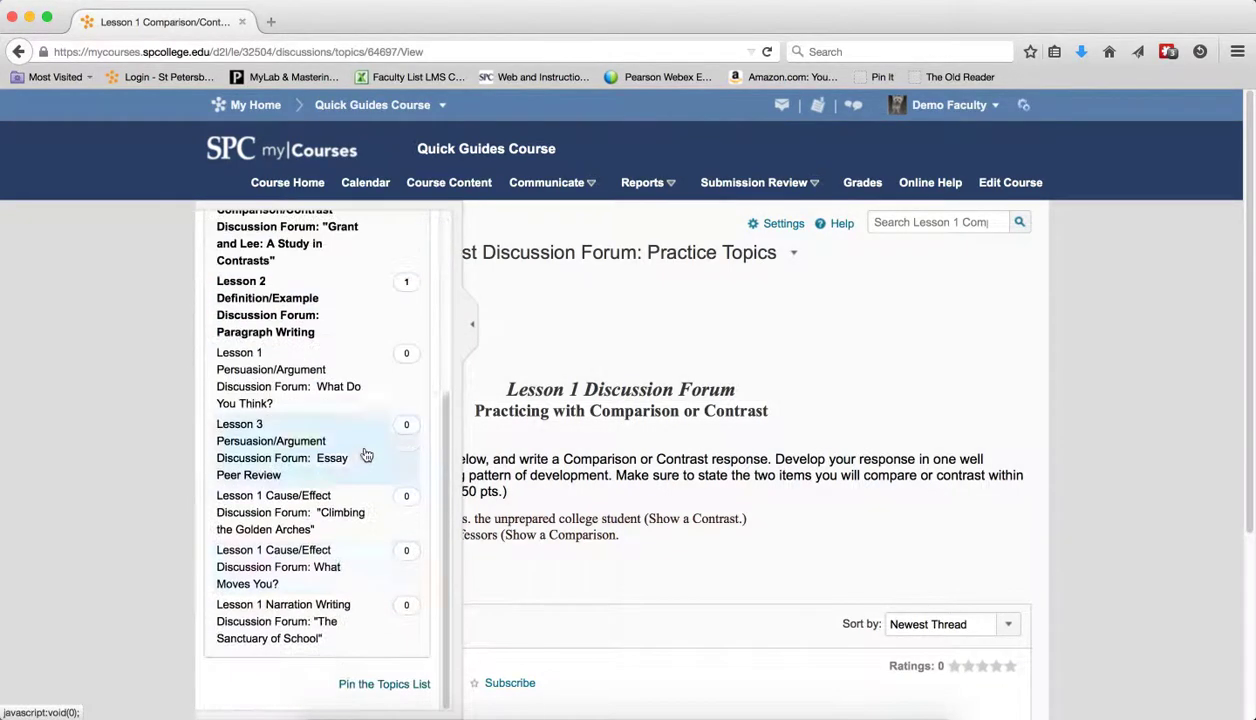
click(394, 686)
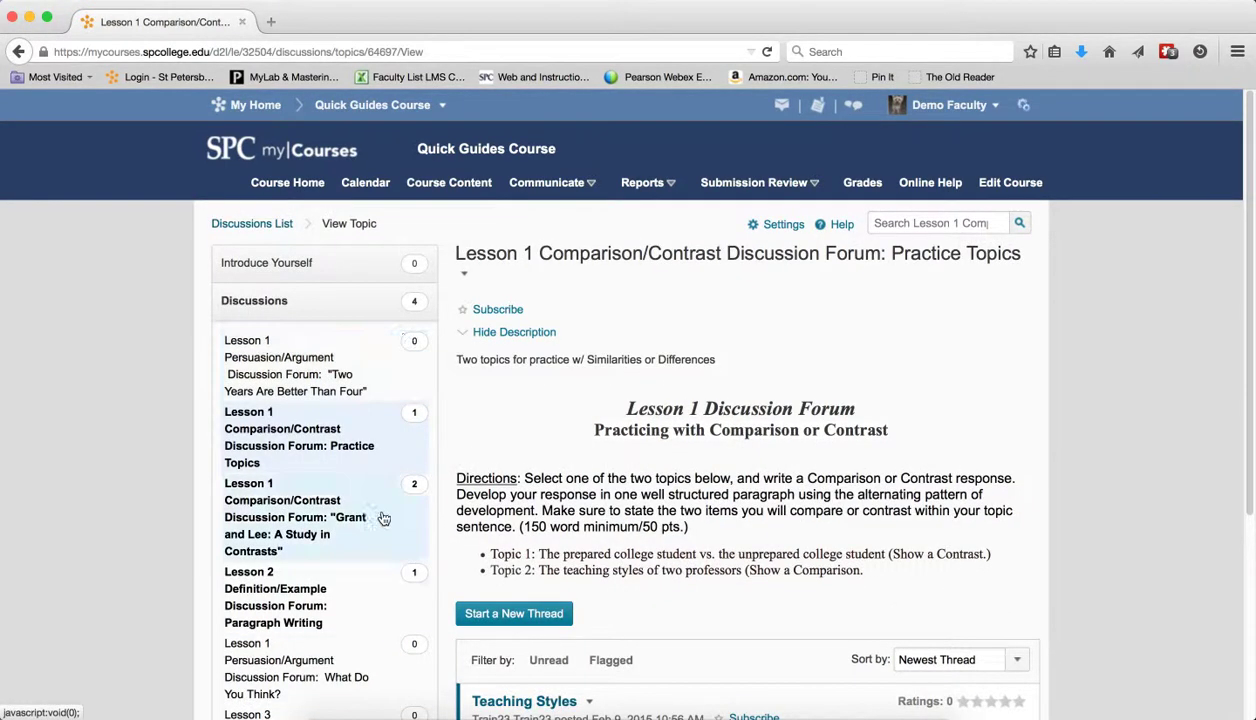
scroll(372, 647, down, 5)
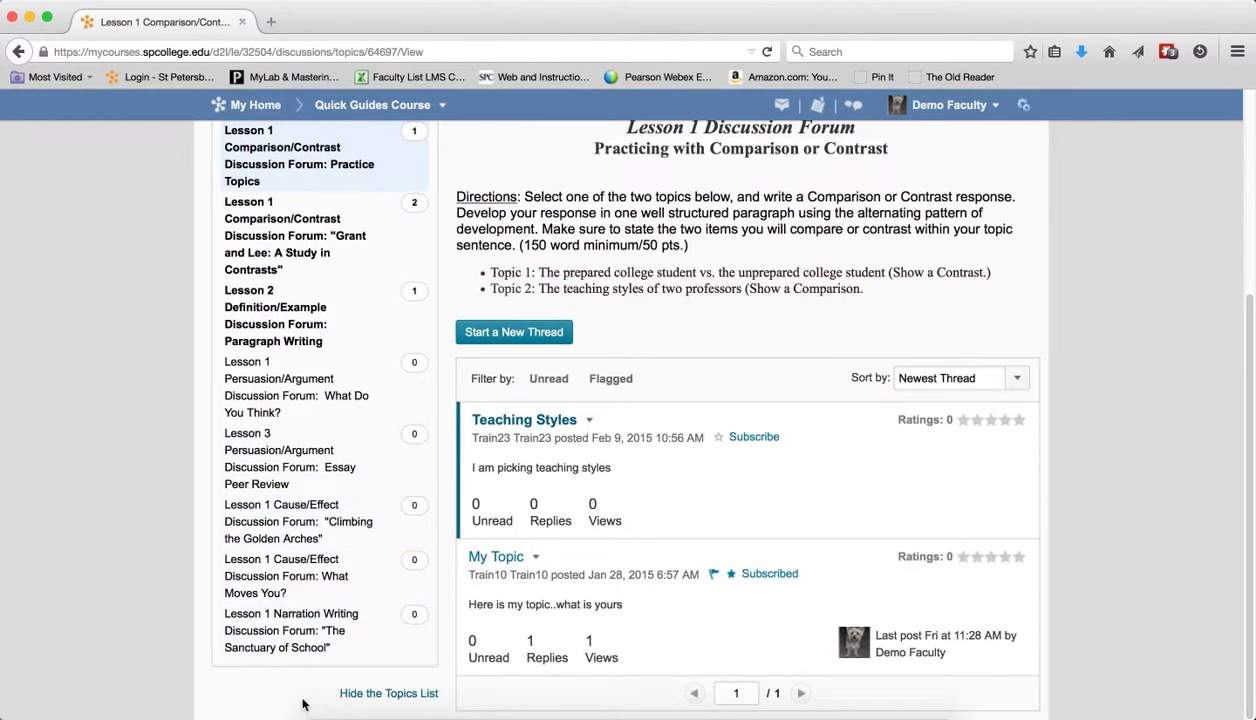
click(385, 693)
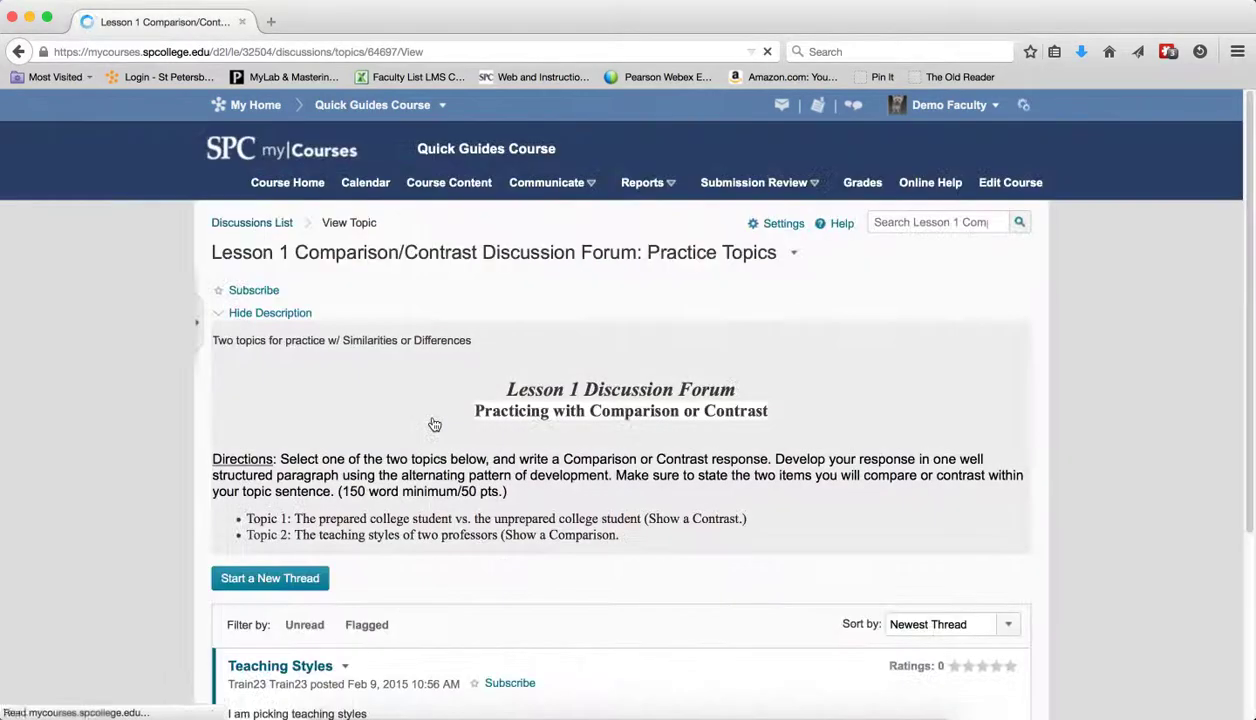
click(203, 328)
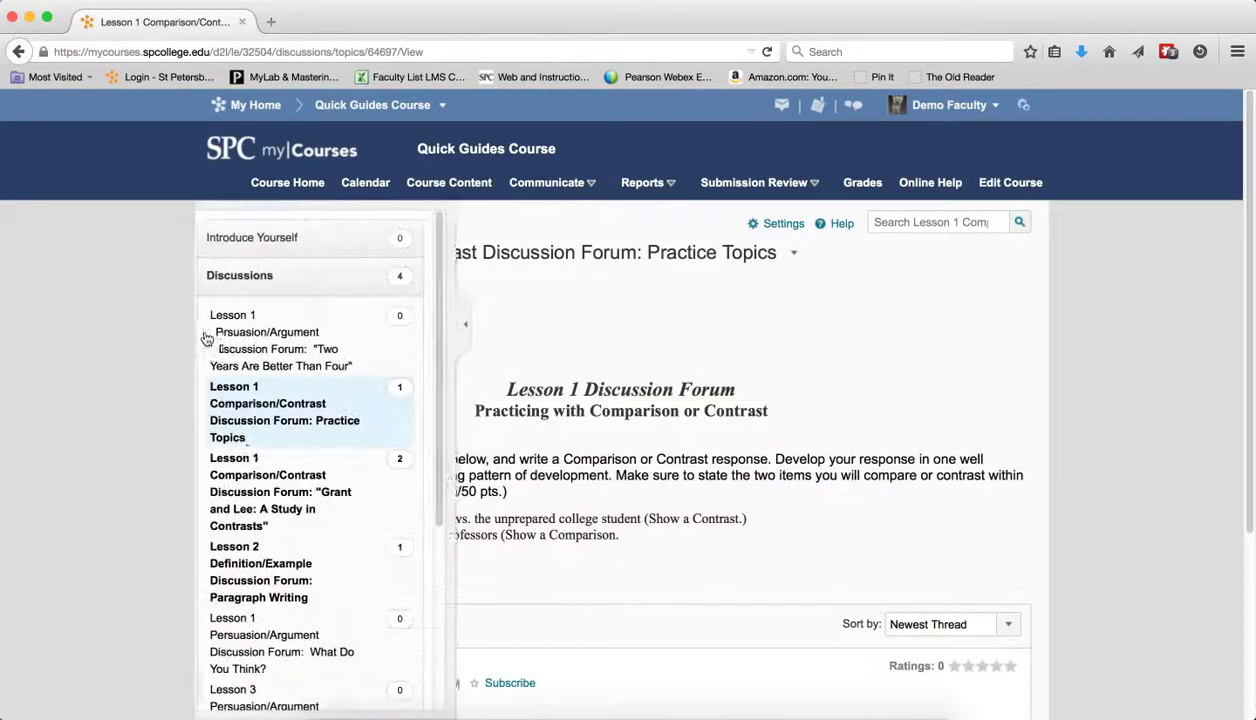
click(443, 333)
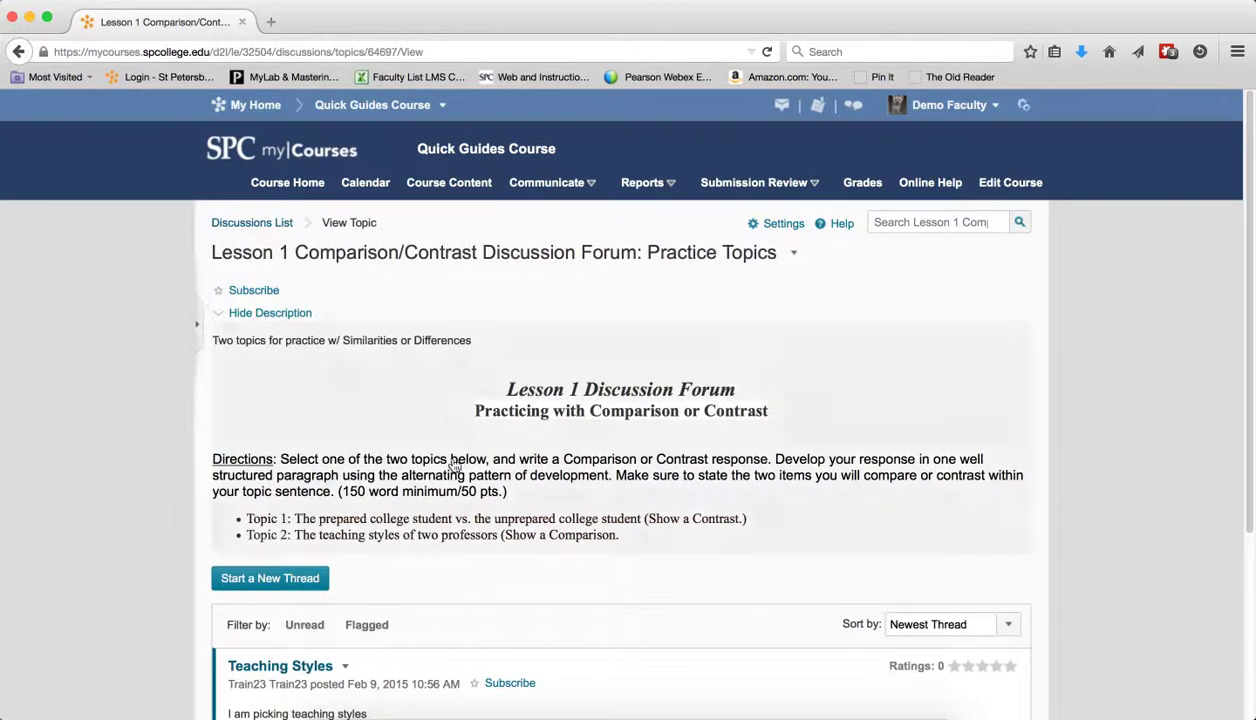